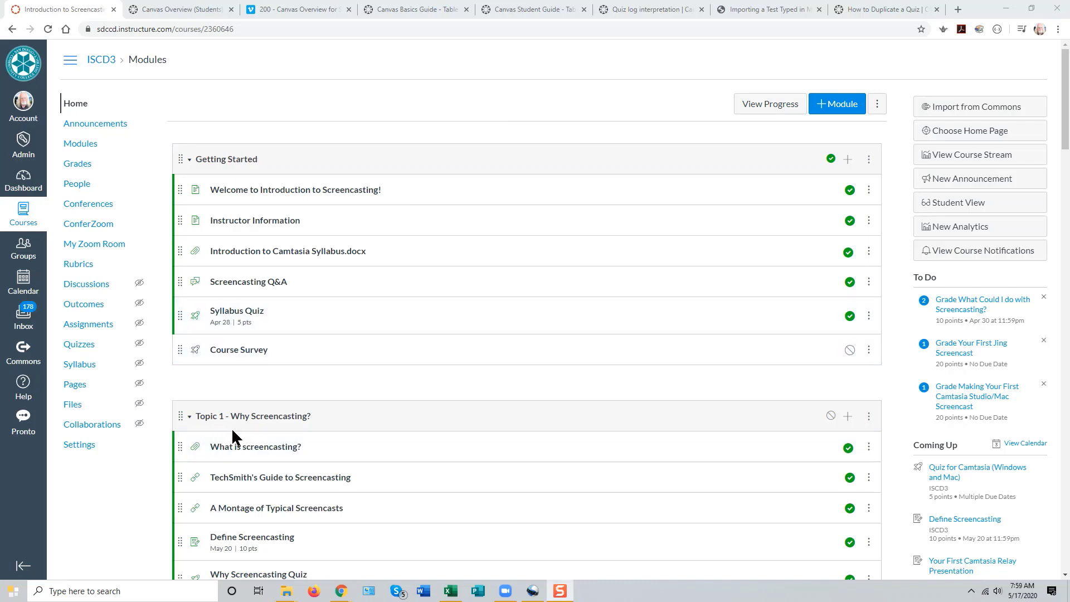
Step: Check 'Enable course grading scheme' in the course Settings
{"action": "left_click", "coordinate": [80, 445]}
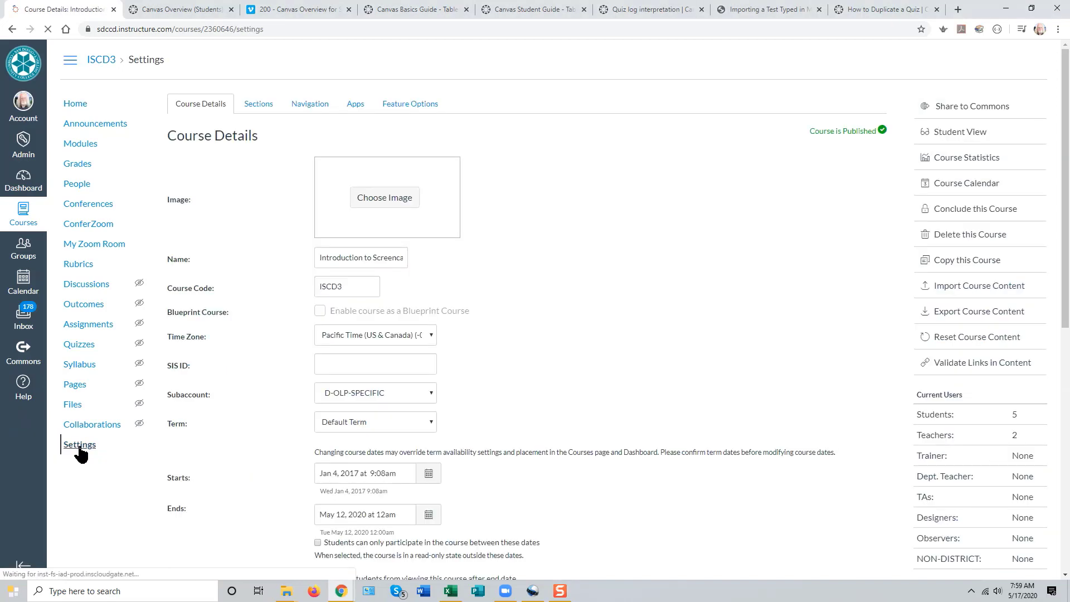
{"action": "scroll", "coordinate": [473, 369], "scroll_direction": "down", "scroll_amount": 2}
{"action": "scroll", "coordinate": [473, 369], "scroll_direction": "down", "scroll_amount": 1}
{"action": "scroll", "coordinate": [473, 369], "scroll_direction": "down", "scroll_amount": 2}
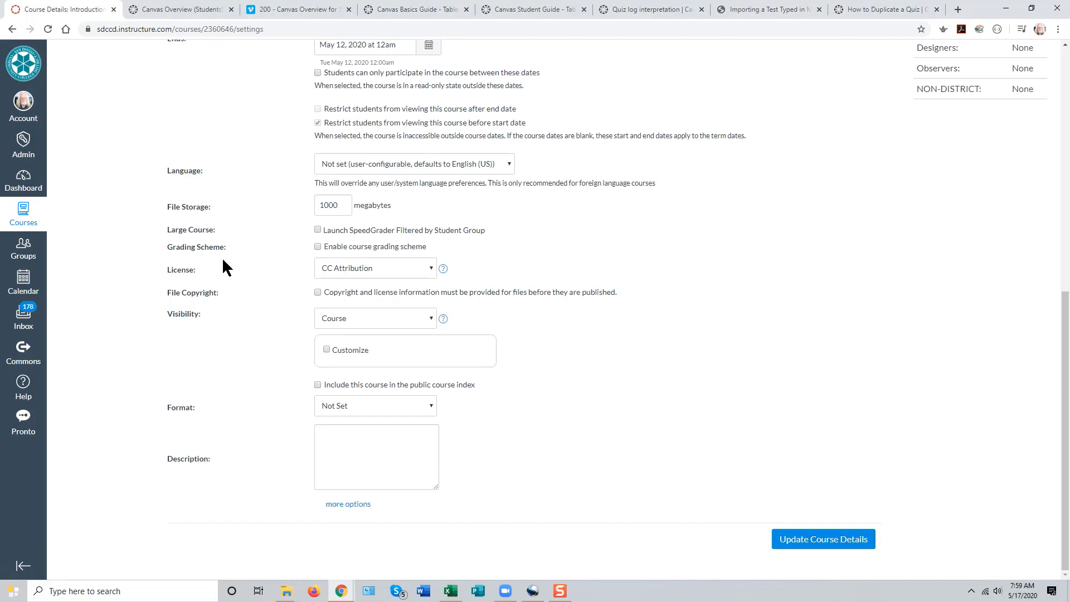
{"action": "scroll", "coordinate": [222, 264], "scroll_direction": "up", "scroll_amount": 4}
{"action": "scroll", "coordinate": [224, 261], "scroll_direction": "up", "scroll_amount": 1}
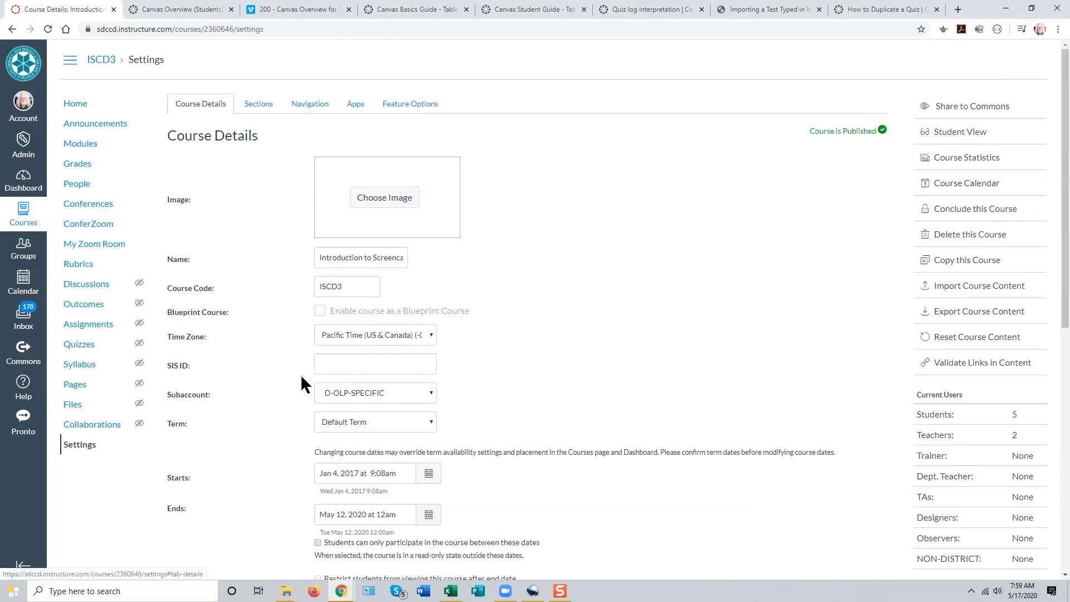
{"action": "scroll", "coordinate": [301, 376], "scroll_direction": "down", "scroll_amount": 3}
{"action": "scroll", "coordinate": [302, 376], "scroll_direction": "down", "scroll_amount": 2}
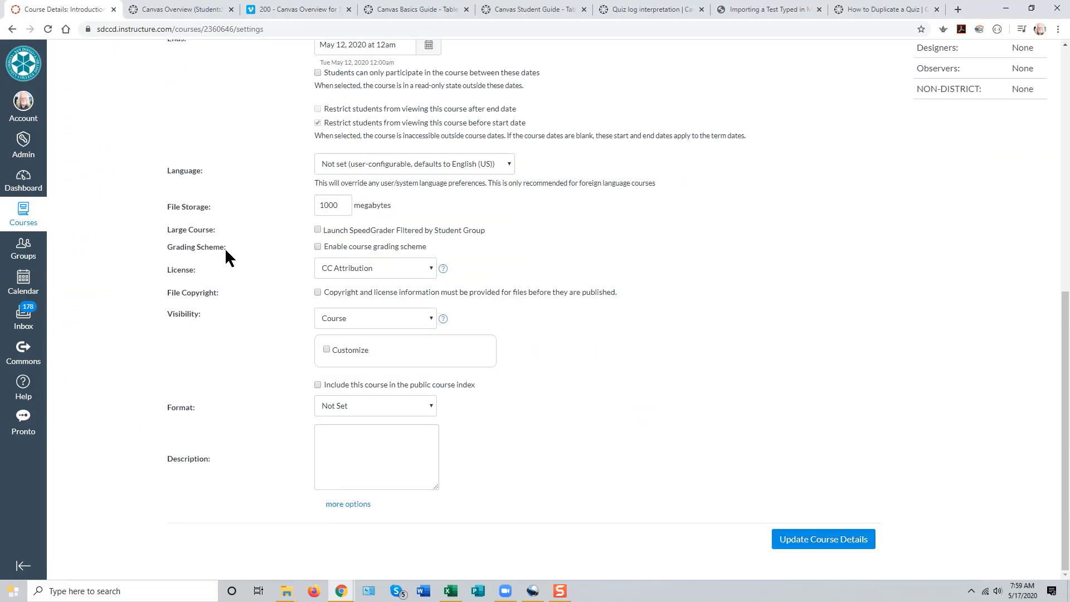
{"action": "left_click", "coordinate": [311, 247]}
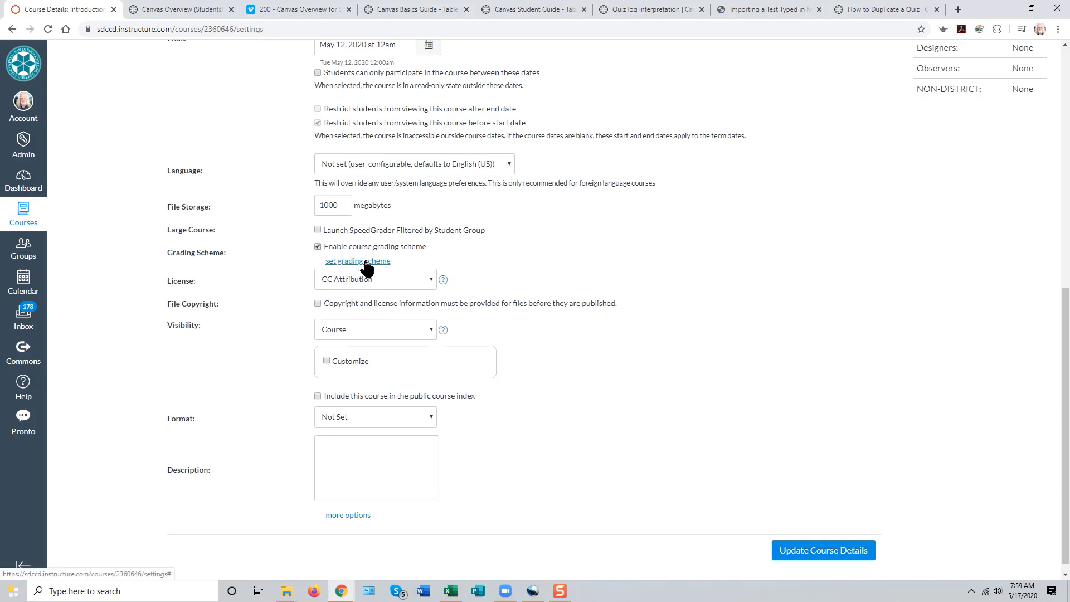
Step: Apply the Standard Scheme as the course grading standard and close the scheme viewer
{"action": "left_click", "coordinate": [367, 263]}
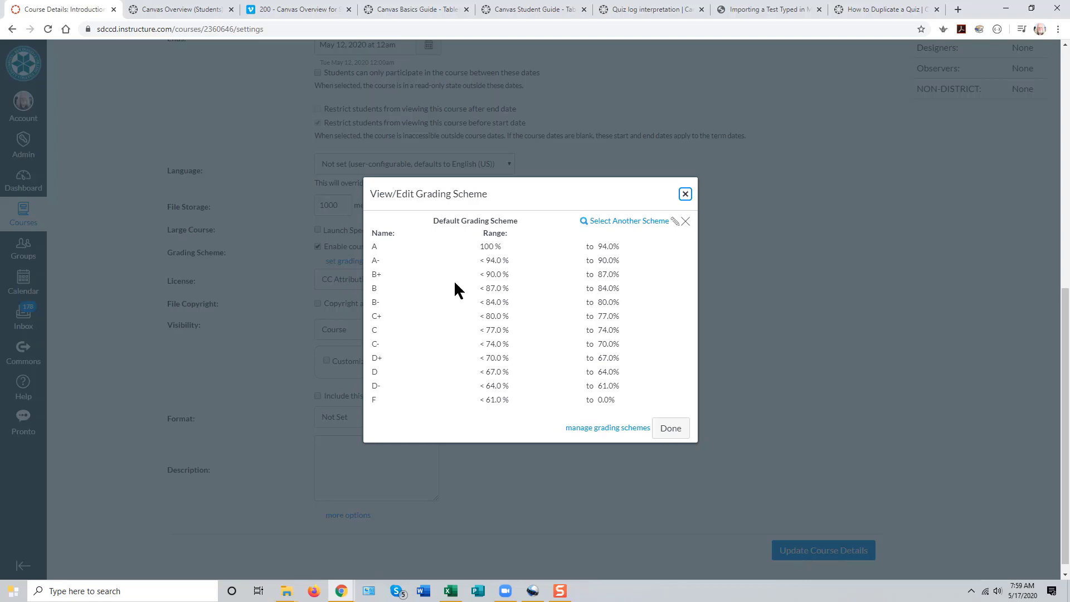
{"action": "left_click", "coordinate": [623, 222]}
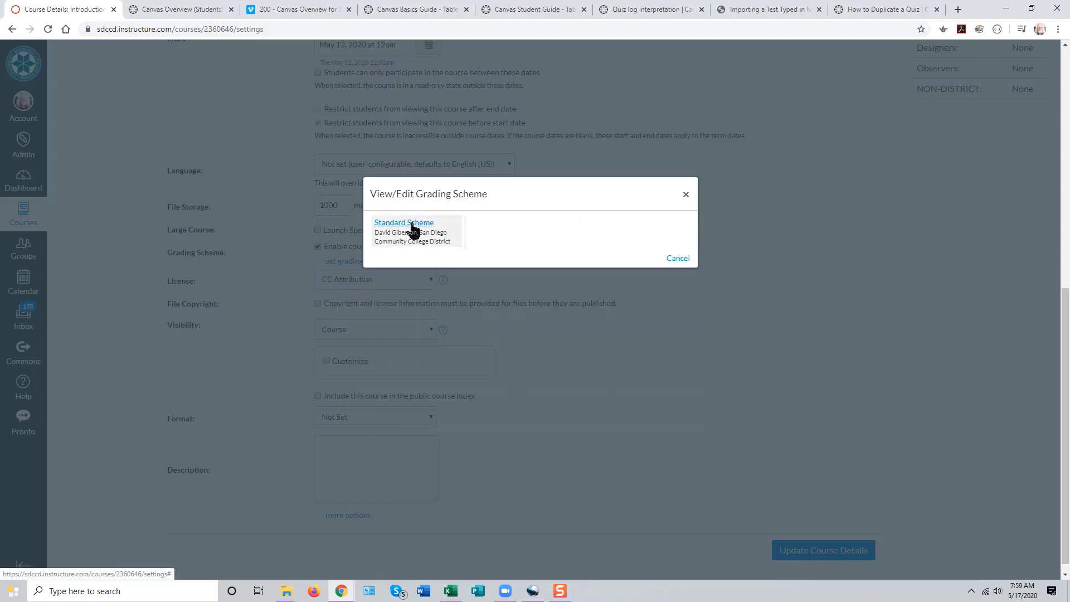
{"action": "left_click", "coordinate": [412, 226]}
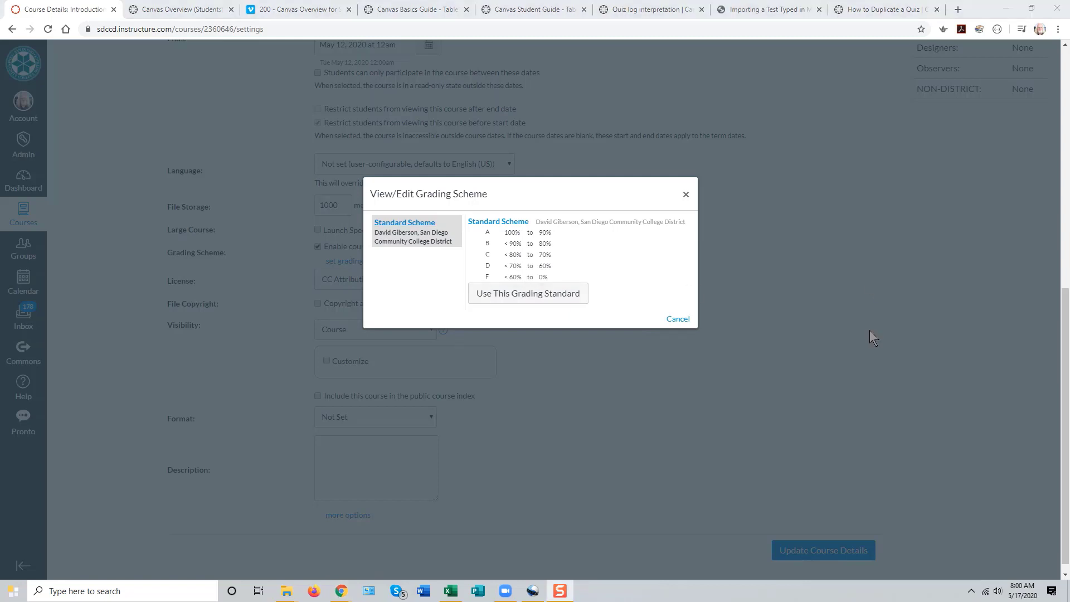
{"action": "left_click", "coordinate": [509, 300]}
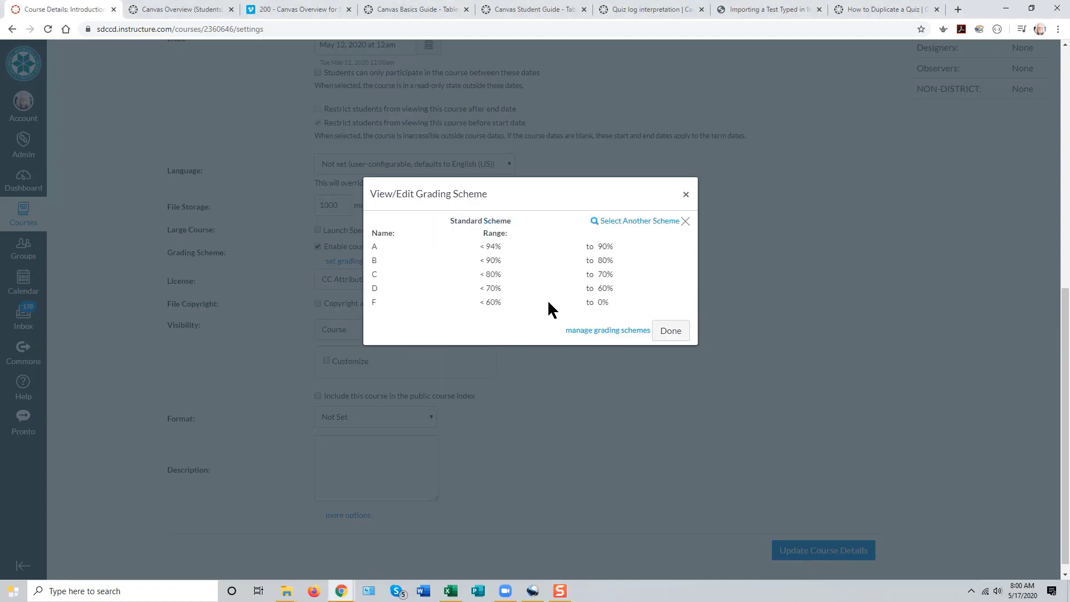
{"action": "left_click", "coordinate": [672, 333]}
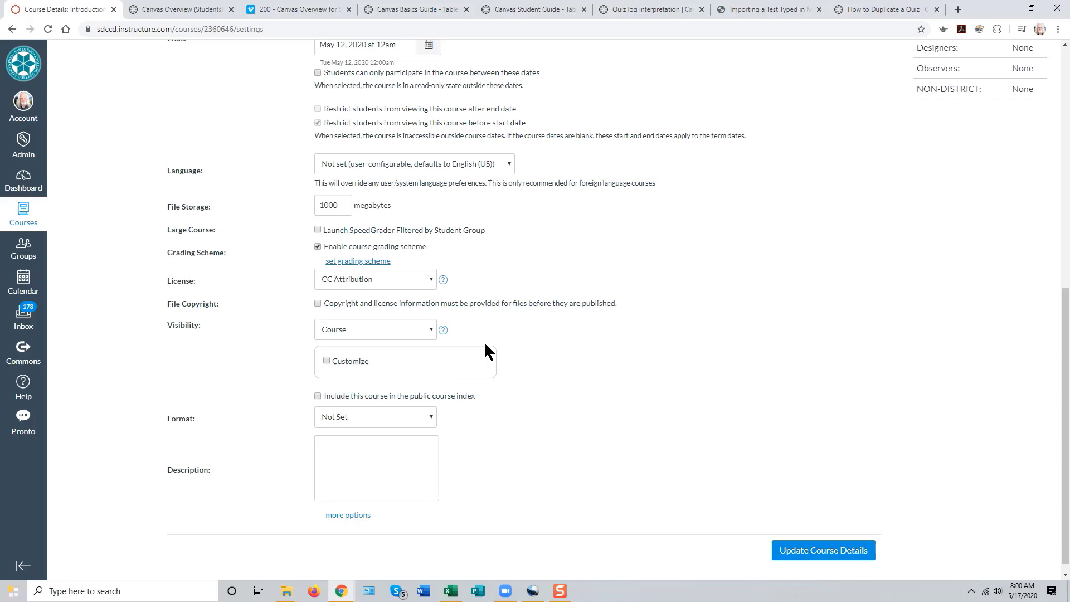
Step: Reopen the grading scheme viewer to display the Standard Scheme grade ranges
{"action": "left_click", "coordinate": [361, 262]}
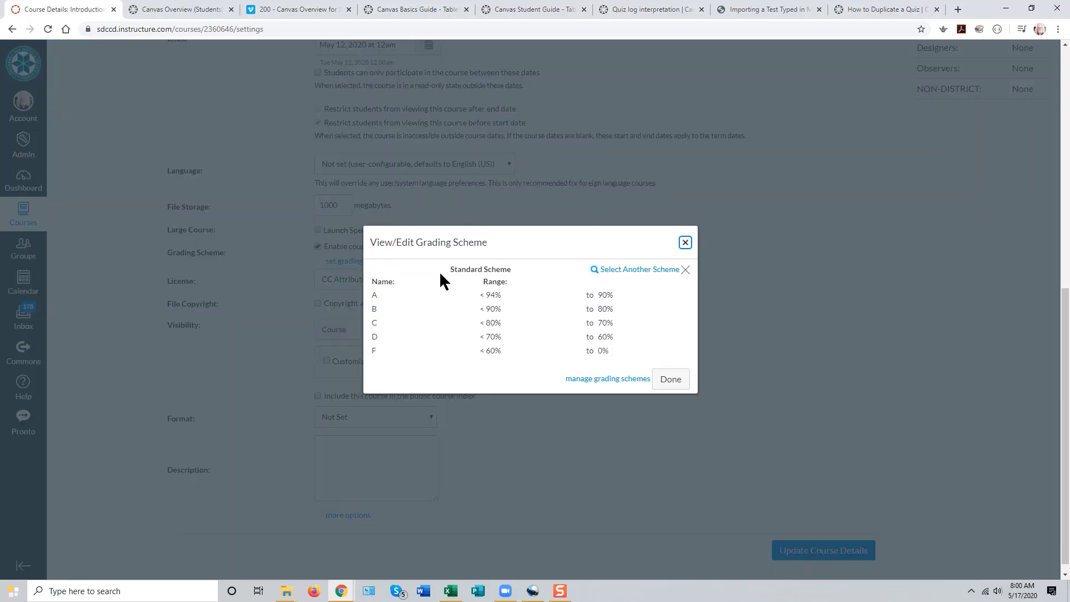
{"action": "left_click", "coordinate": [686, 244]}
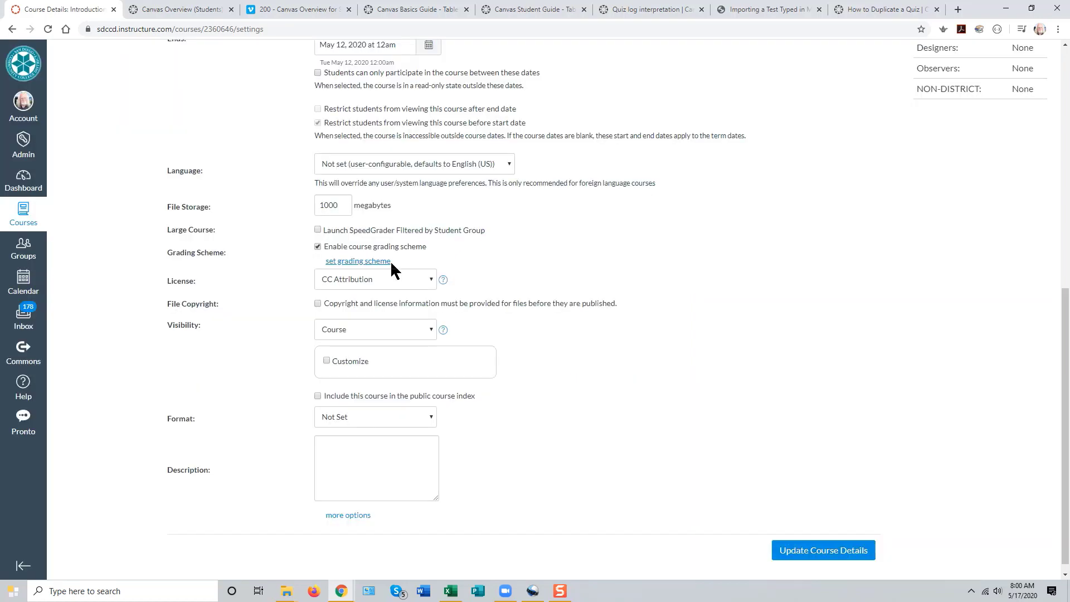
{"action": "left_click", "coordinate": [364, 265]}
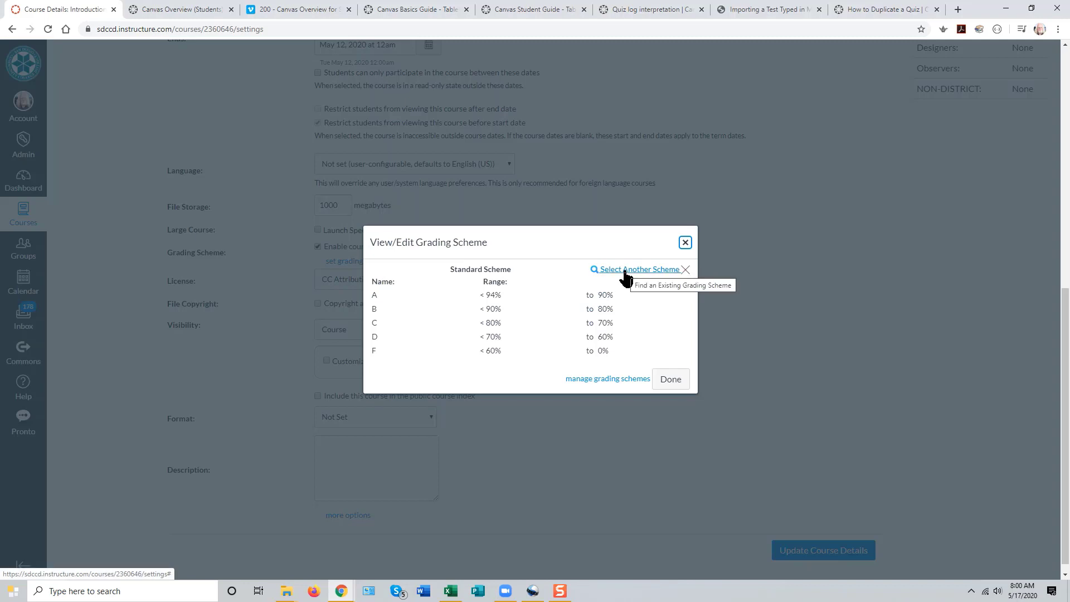
Step: From 'manage grading schemes', add a new grading scheme prefilled with A–F grades
{"action": "left_click", "coordinate": [608, 386]}
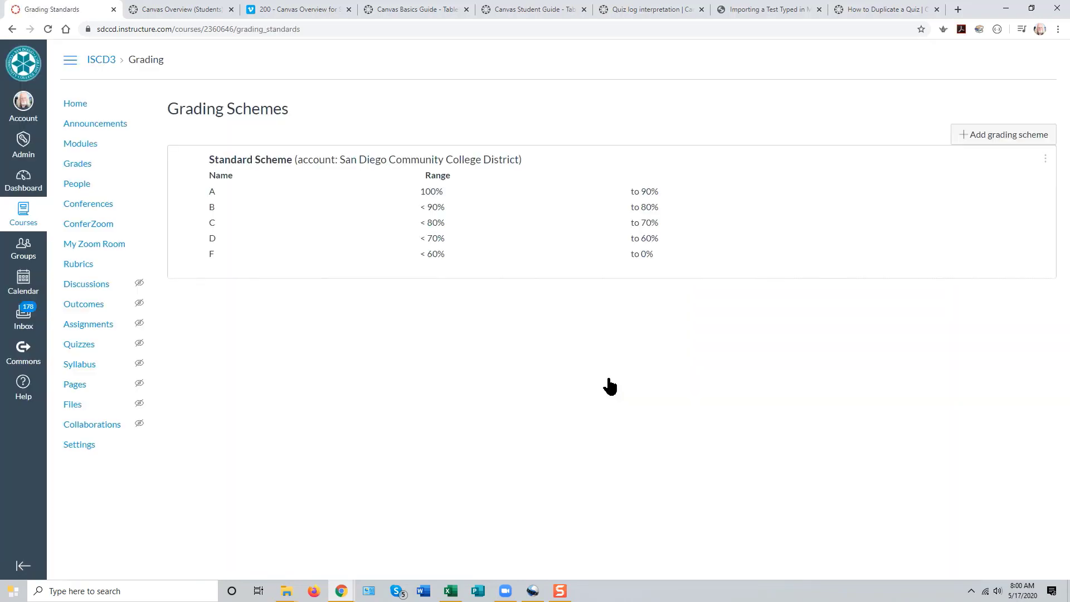
{"action": "left_click", "coordinate": [985, 138]}
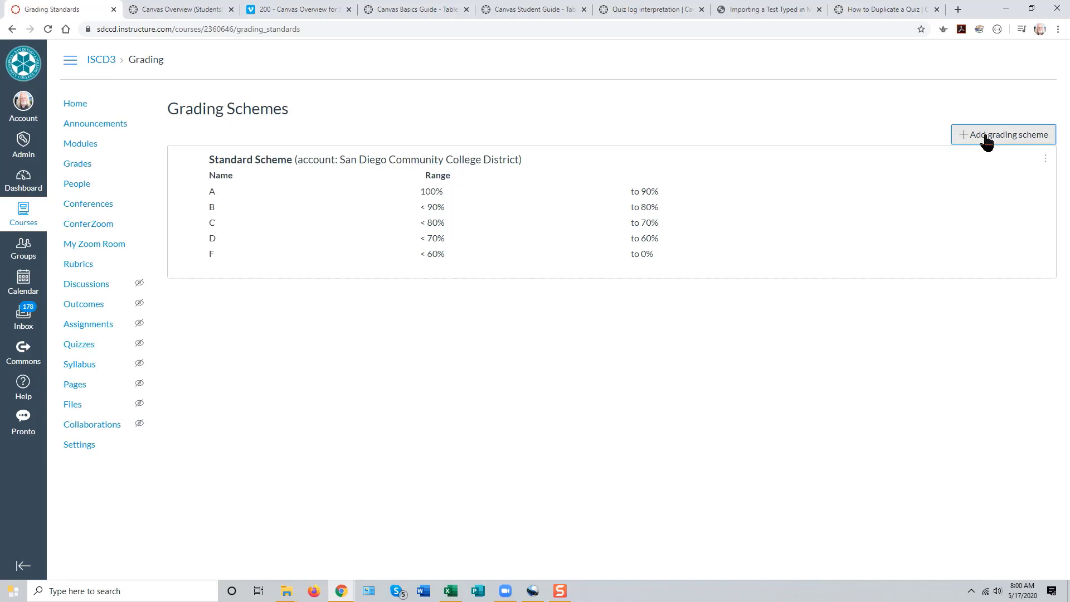
{"action": "scroll", "coordinate": [513, 243], "scroll_direction": "down", "scroll_amount": 2}
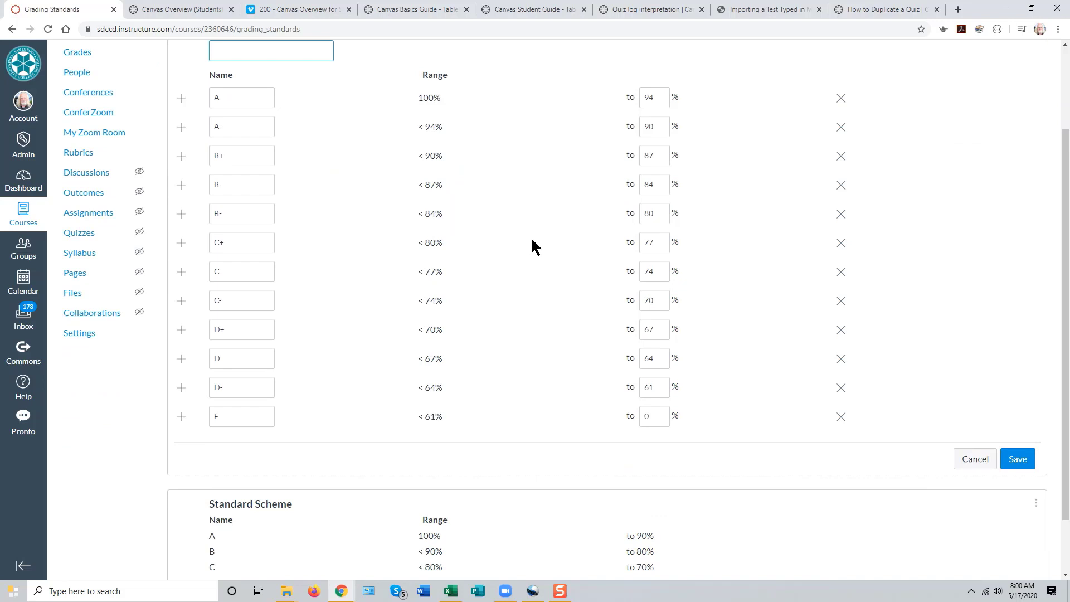
{"action": "scroll", "coordinate": [530, 242], "scroll_direction": "up", "scroll_amount": 1}
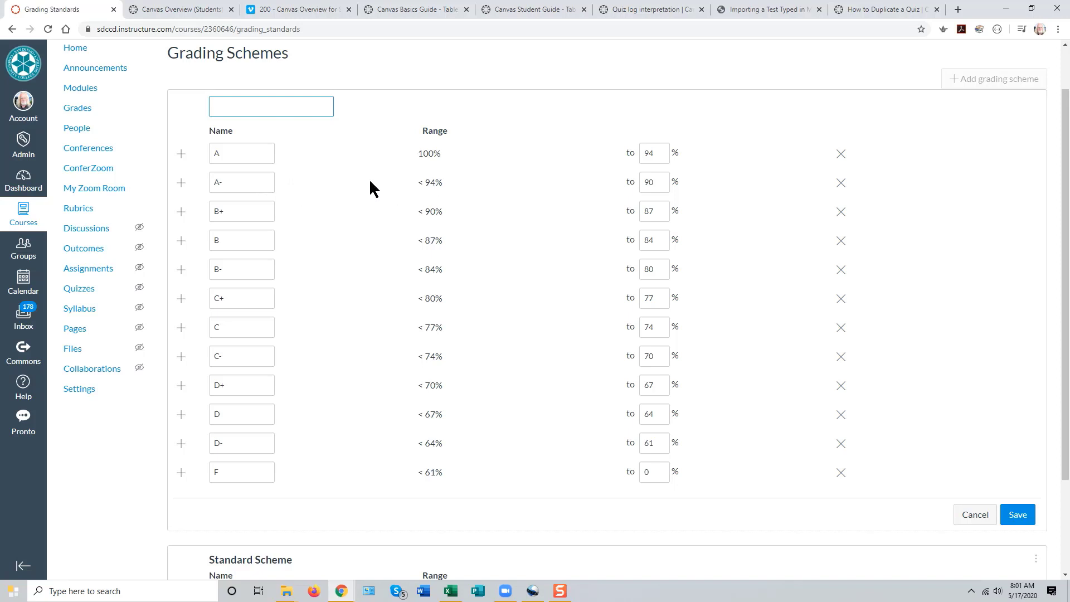
Step: Delete the A- and B+ rows and change the A cutoff from 94 to 92
{"action": "left_click", "coordinate": [840, 184]}
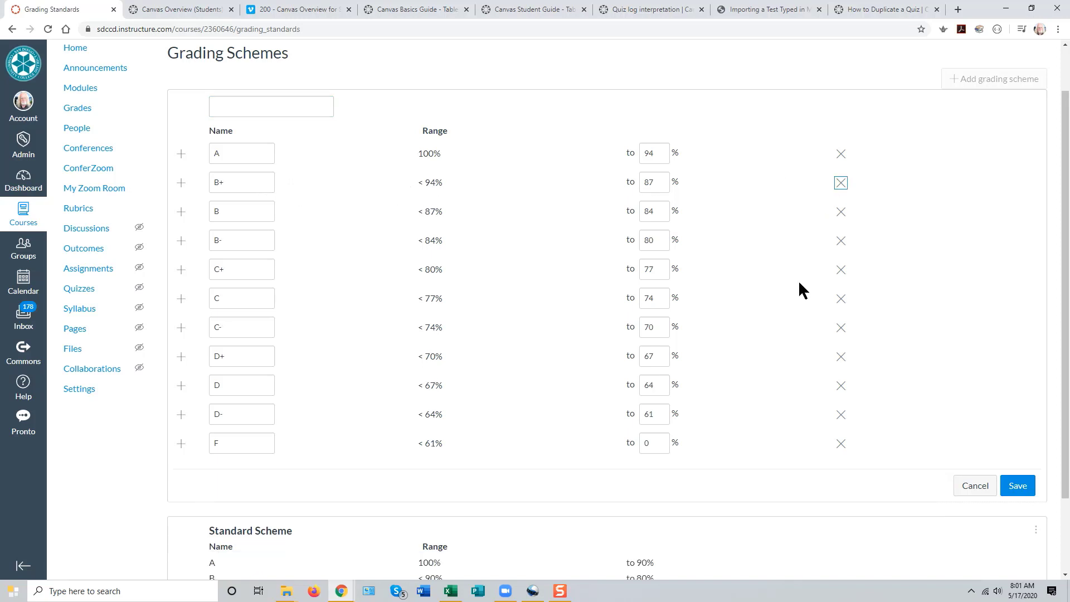
{"action": "left_click", "coordinate": [840, 183]}
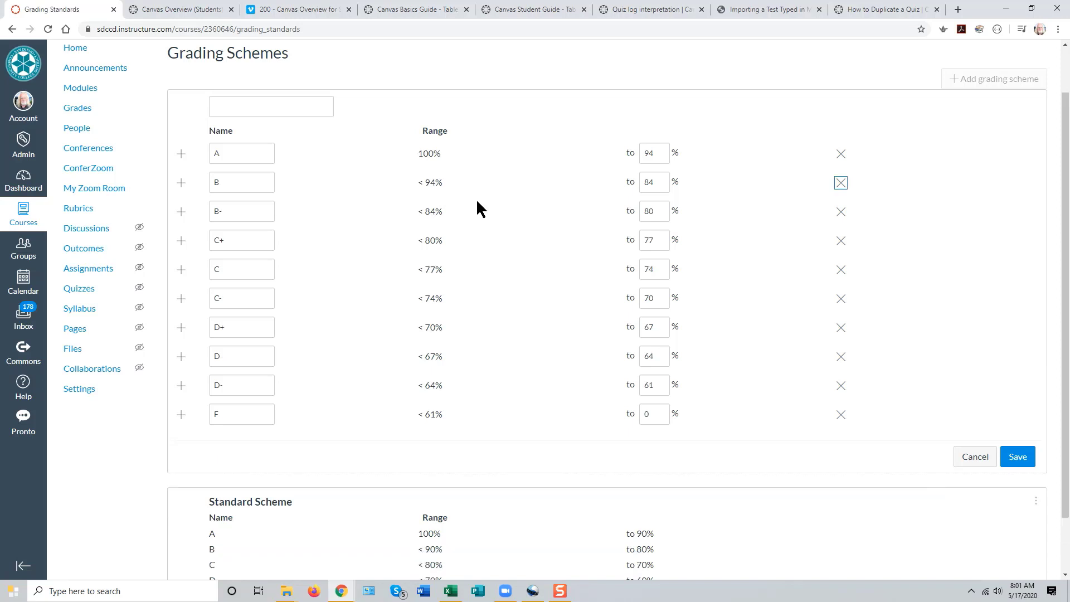
{"action": "double_click", "coordinate": [644, 158]}
{"action": "type", "text": "92"}
{"action": "left_click", "coordinate": [659, 154]}
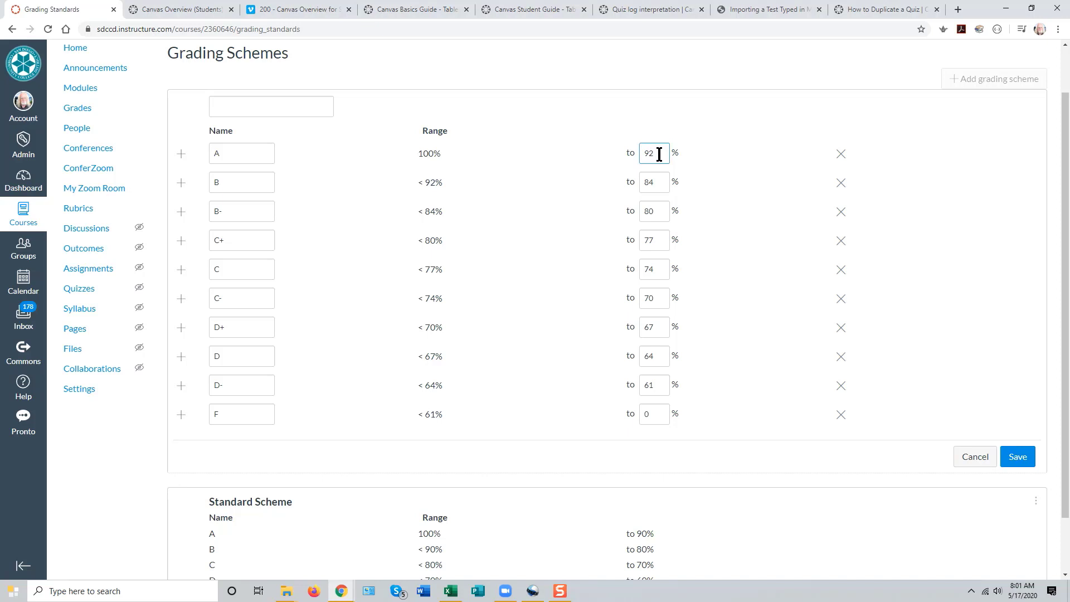